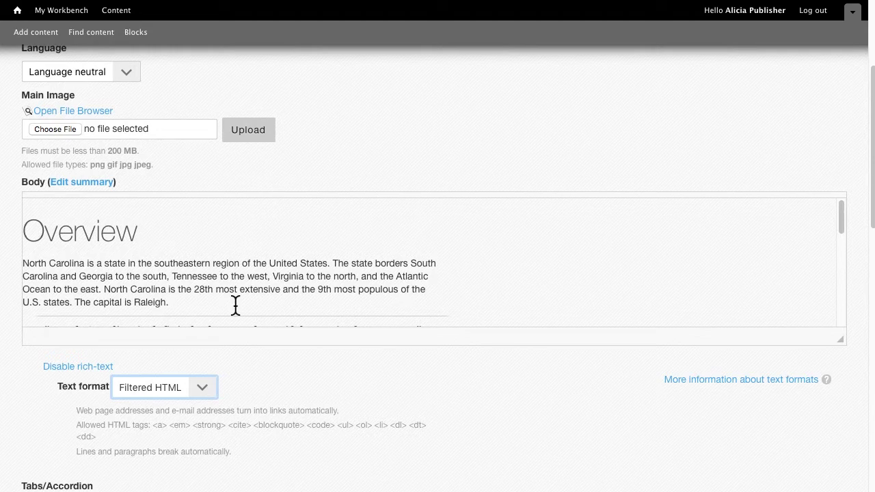
- Switch the body to Full HTML, maximize and restore the editor, then view the HTML source
left_click(204, 391)
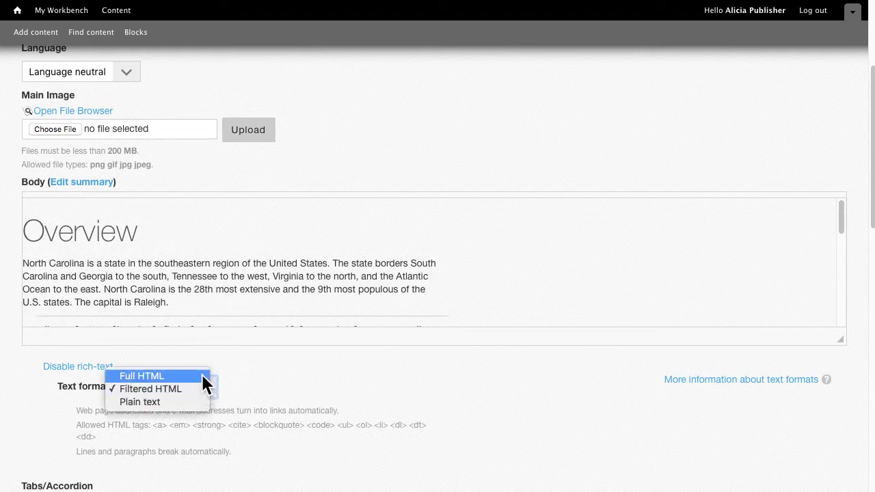
left_click(164, 376)
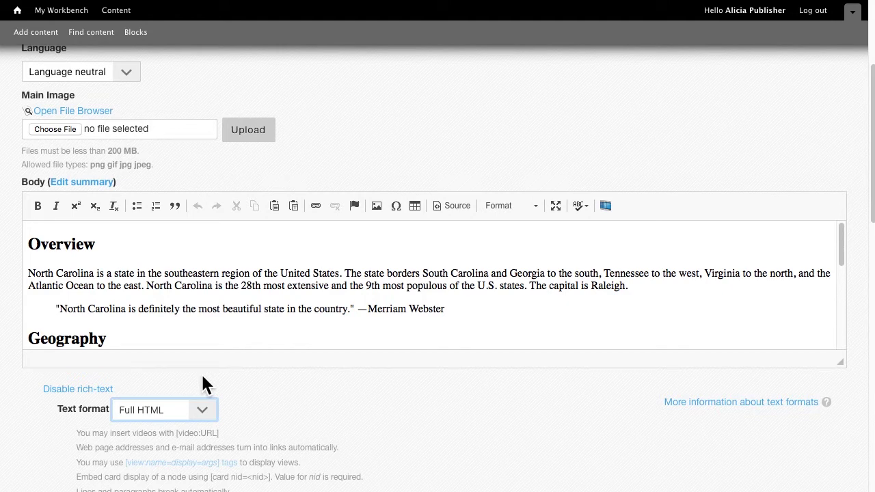
left_click(553, 207)
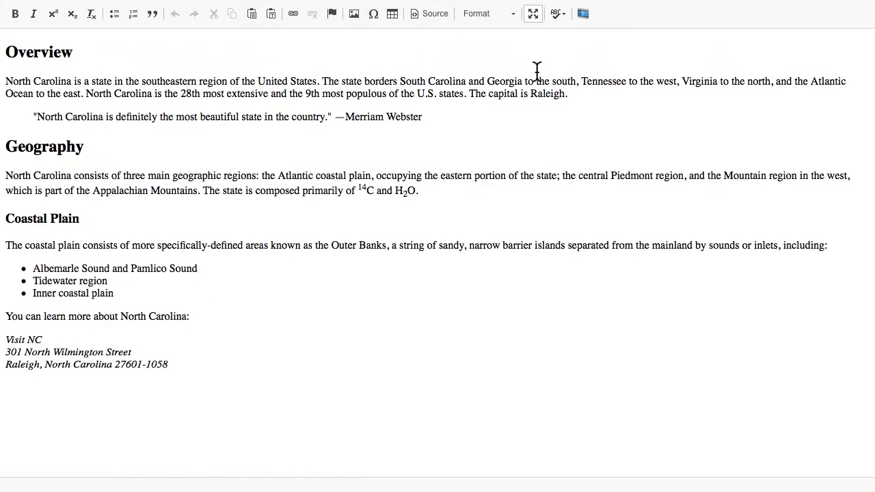
left_click(533, 15)
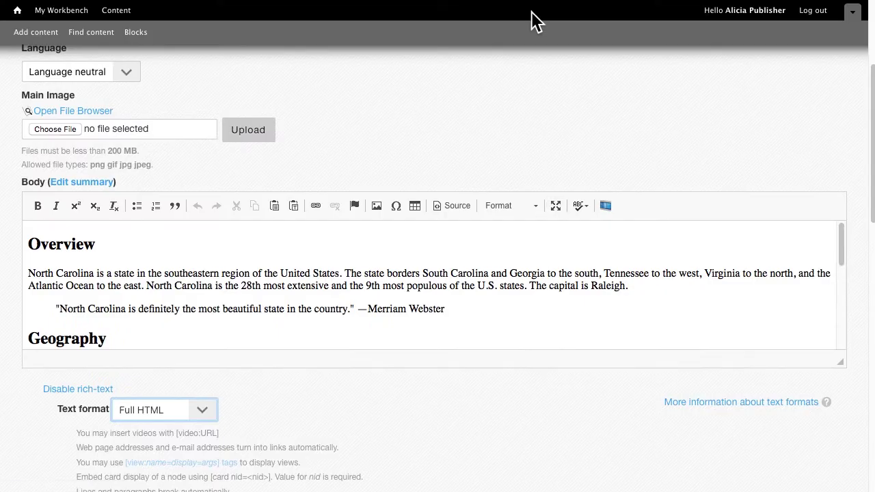
left_click(456, 205)
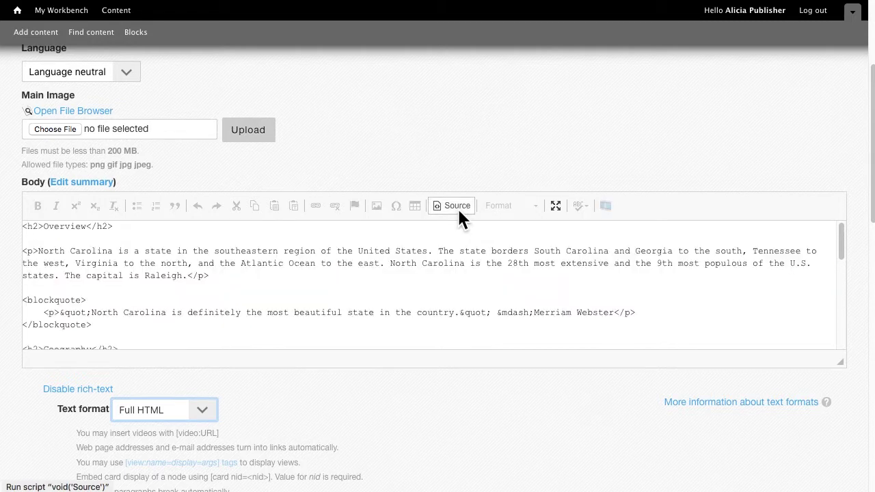
left_click(457, 206)
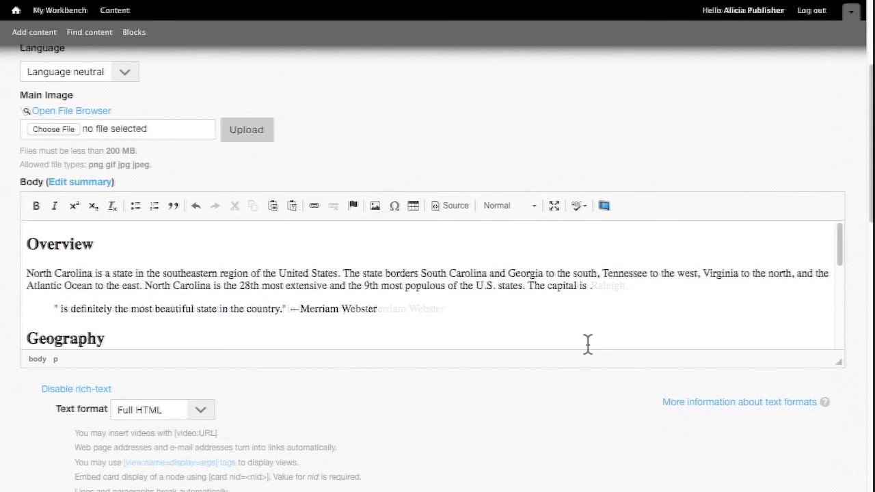
- Undo and redo 'Raleigh.', then copy North Carolina and paste it after the quotation's opening mark
type("Raleigh.")
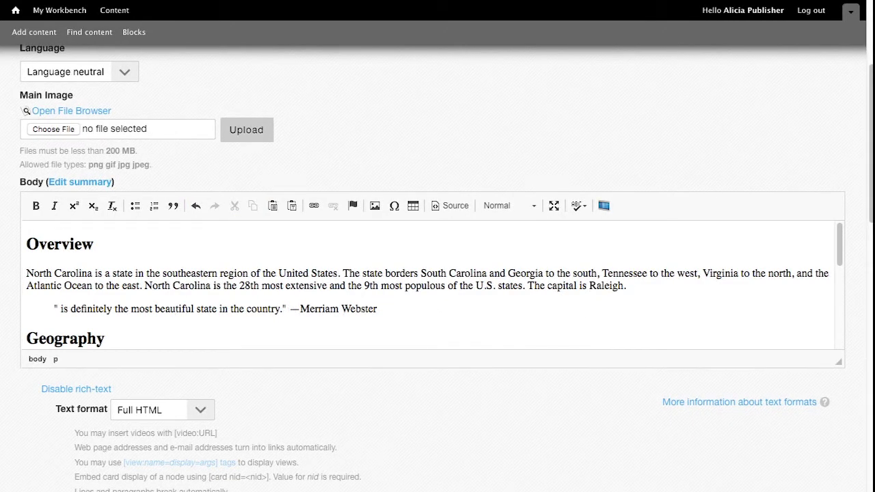
left_click(196, 205)
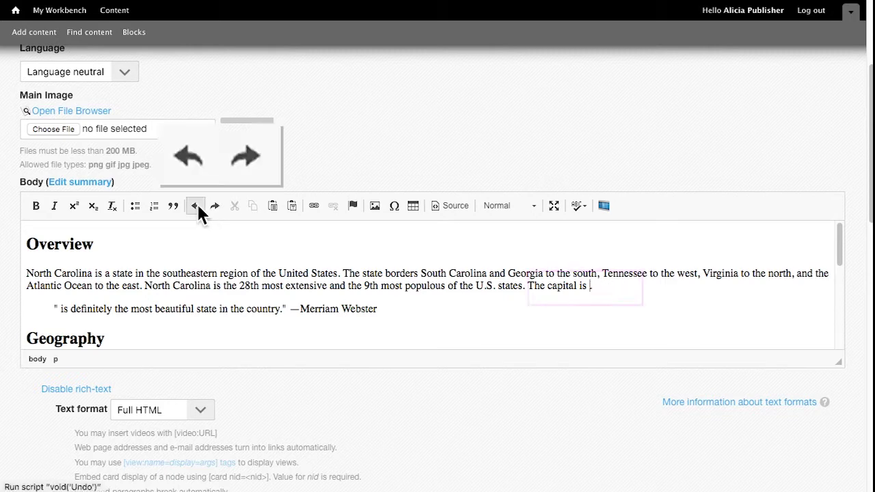
left_click(215, 205)
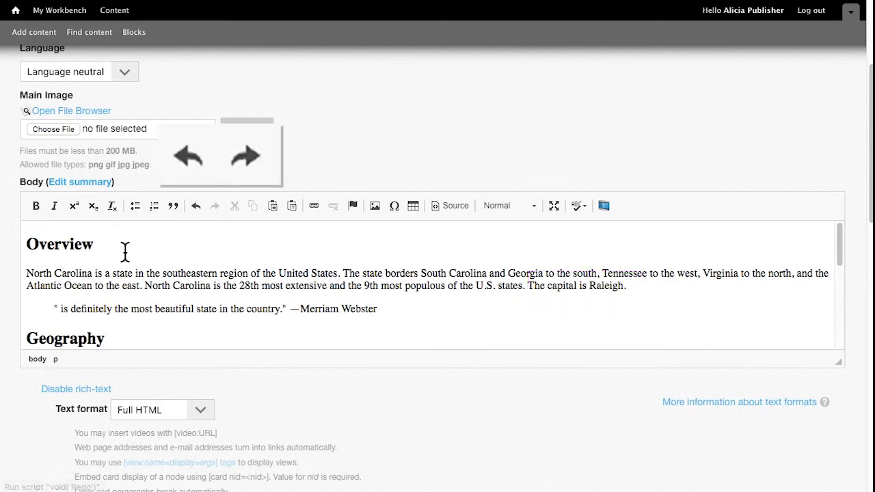
left_click_drag(92, 273, 26, 273)
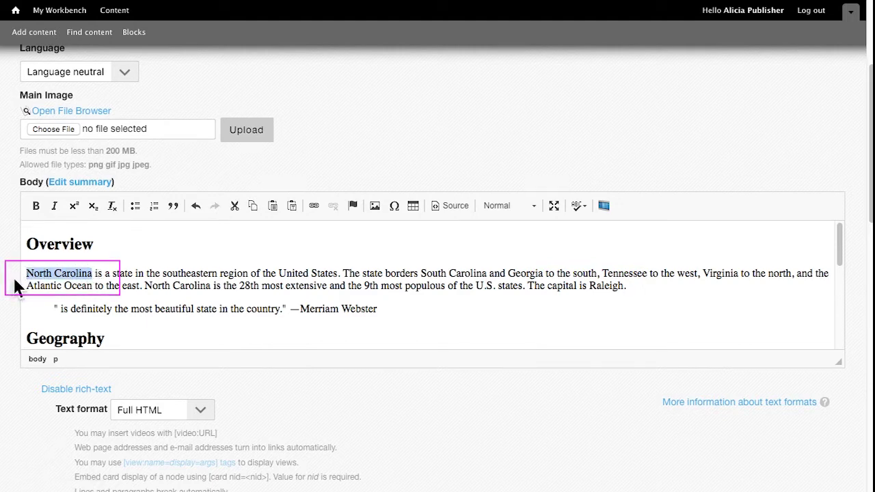
left_click(235, 206)
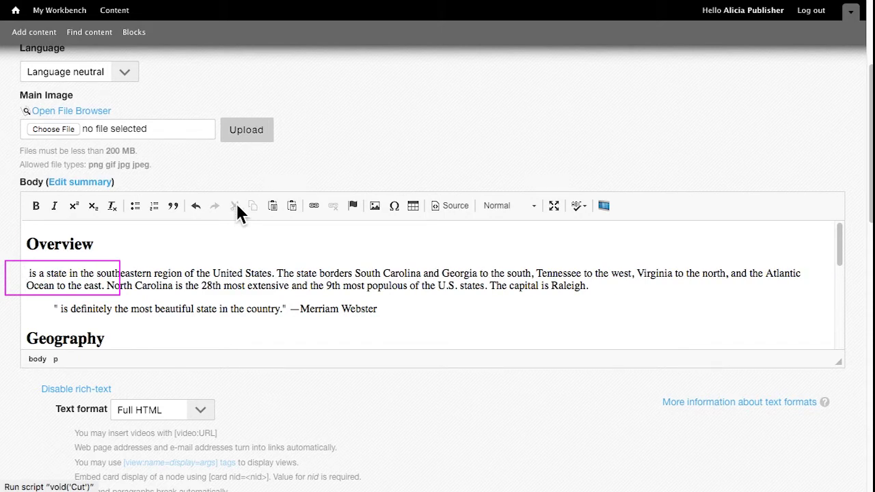
left_click(194, 205)
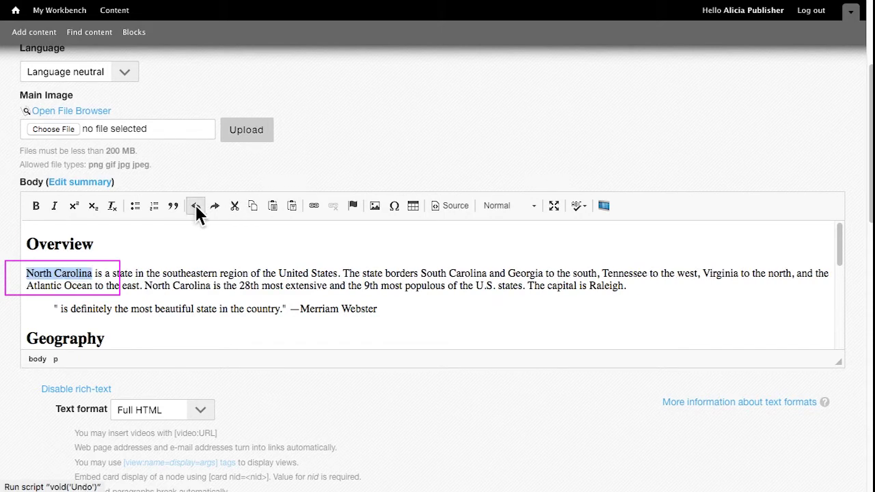
left_click(252, 205)
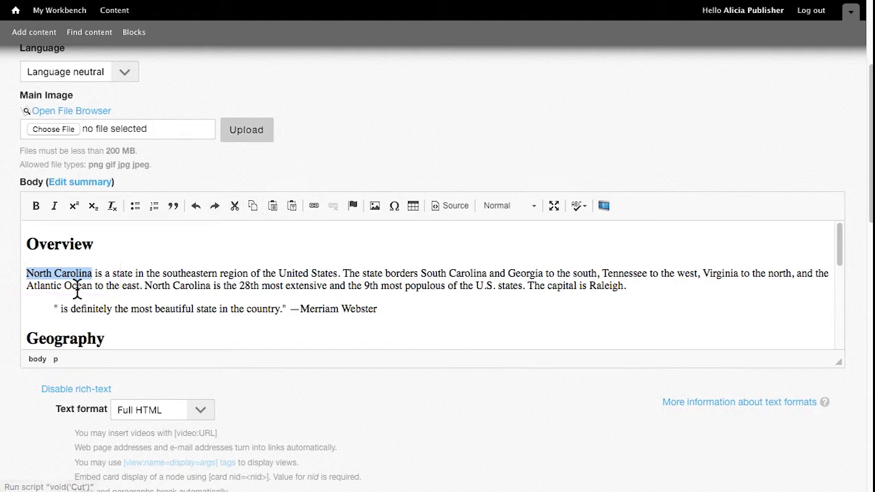
left_click(58, 308)
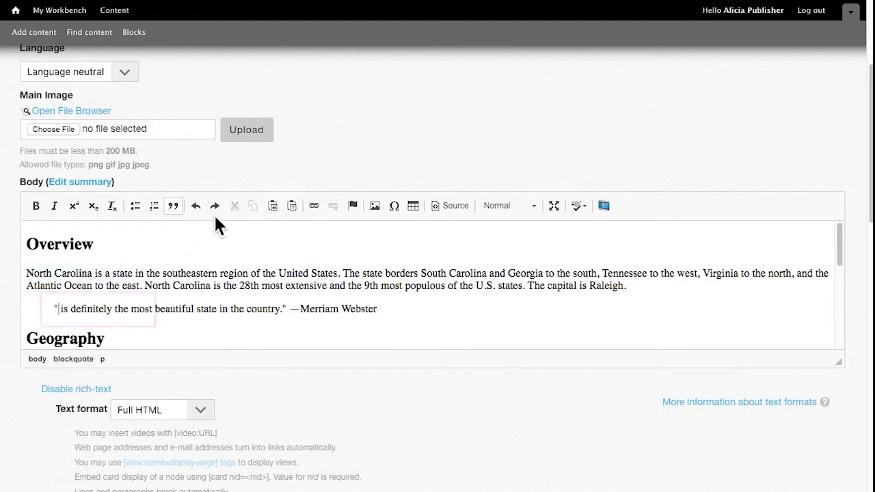
left_click(272, 205)
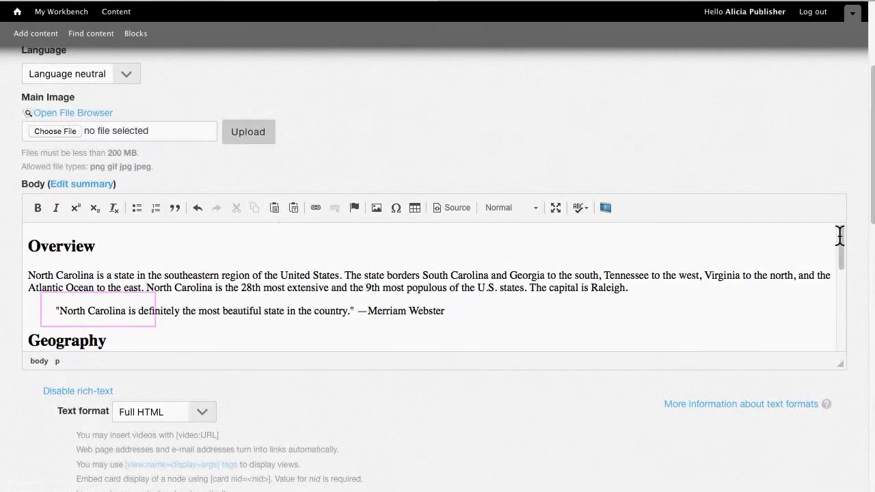
- Copy the Coastal Plain paragraph from the Word document, with the cursor placed under Coastal Plain
scroll(839, 246, "down", 3)
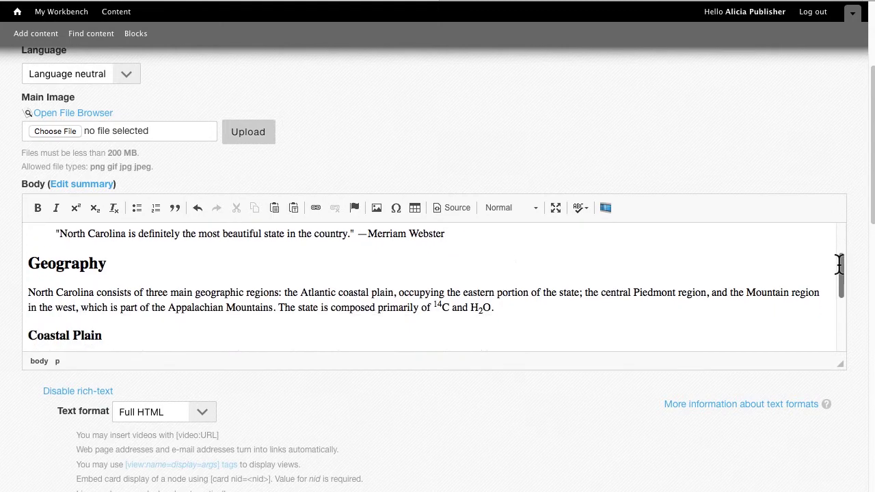
scroll(838, 264, "down", 5)
left_click(28, 272)
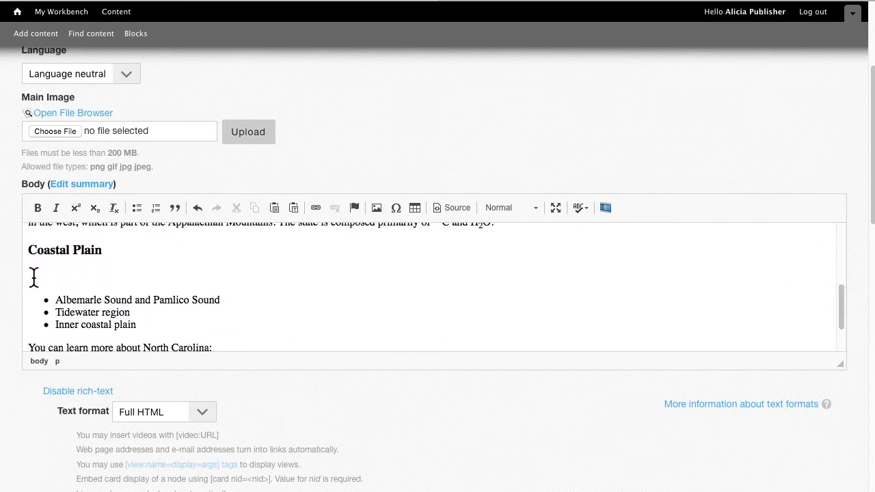
key("super+Tab")
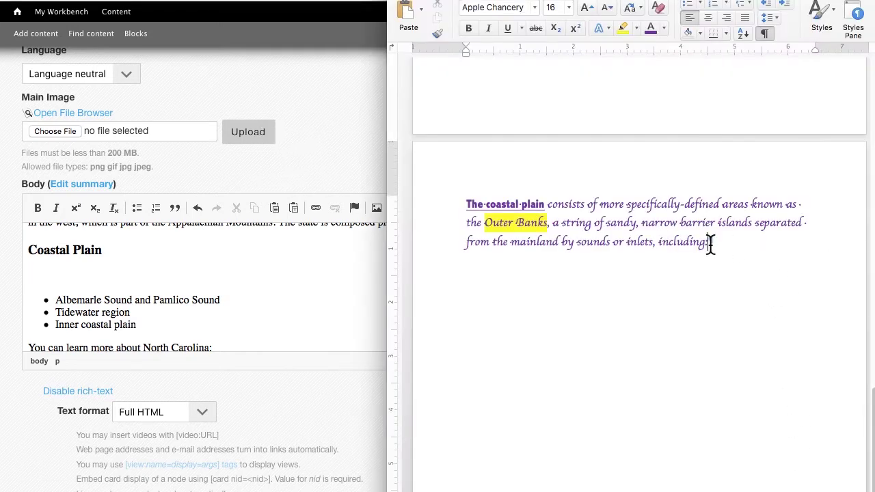
left_click_drag(707, 244, 455, 205)
key("super+Tab")
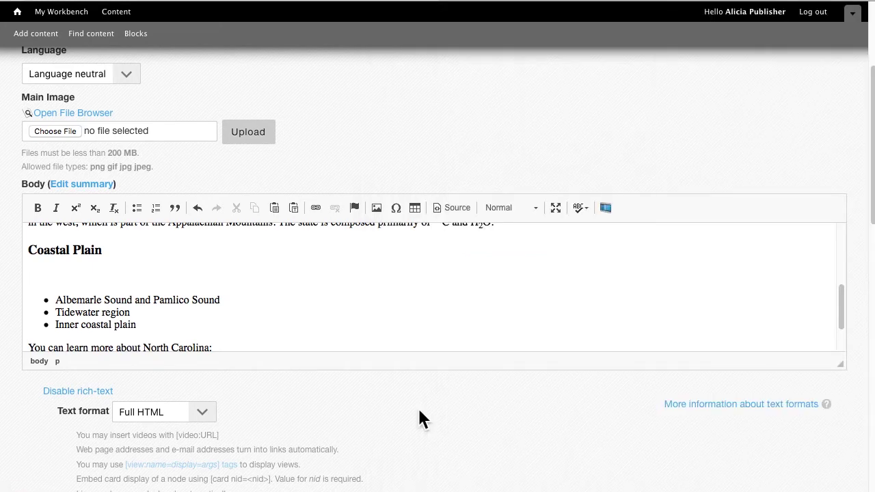
- Insert the copied Coastal Plain paragraph as unformatted plain text via Paste as Plain Text
left_click(293, 207)
key("super+v")
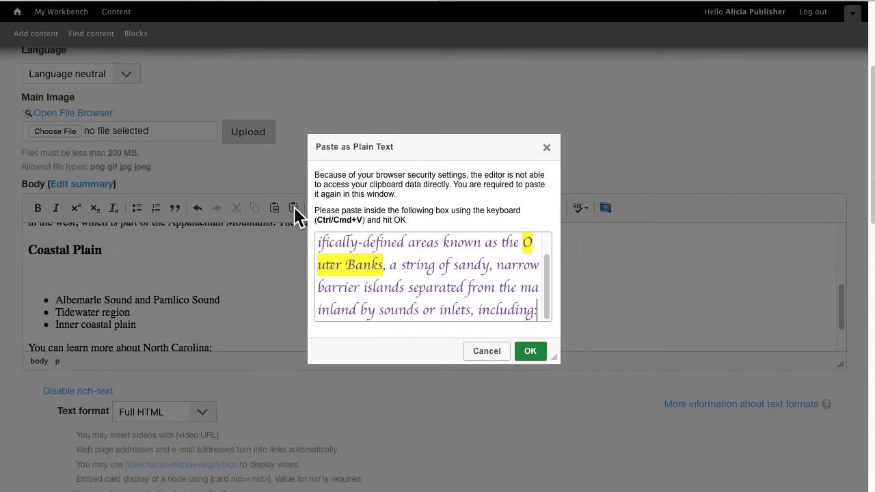
left_click(529, 352)
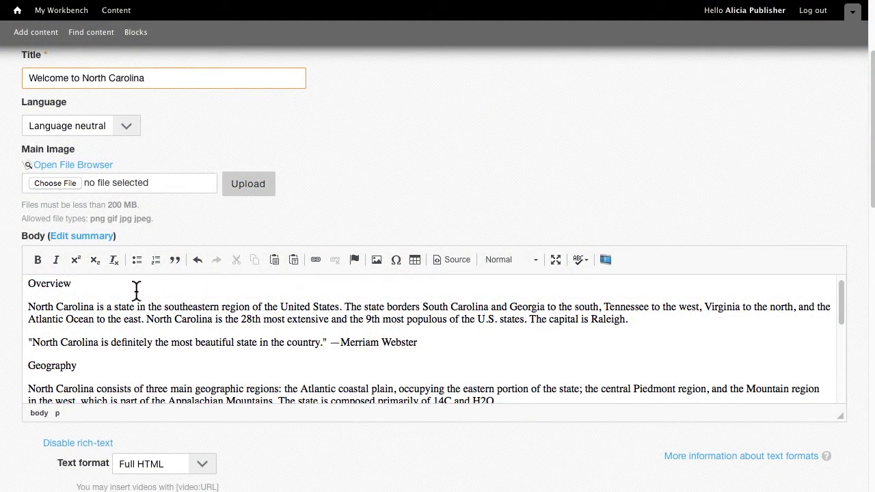
- Make the Overview and Geography lines Heading 2
left_click(47, 283)
left_click(532, 264)
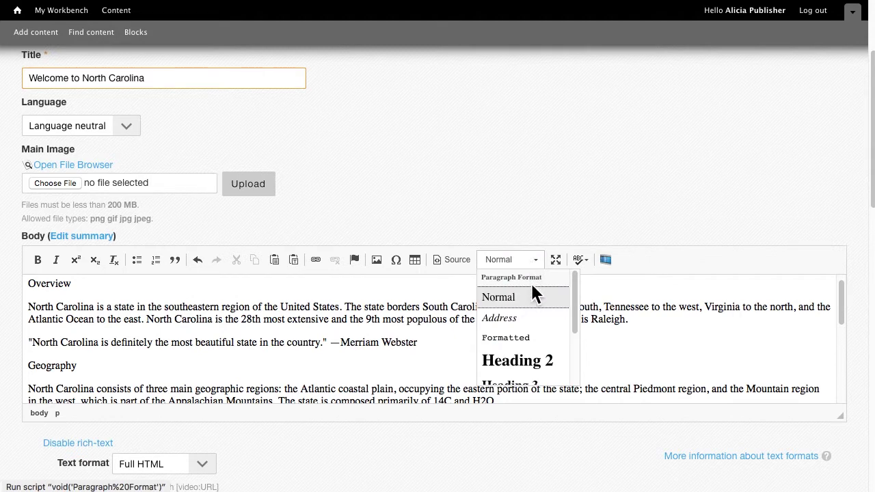
left_click(524, 370)
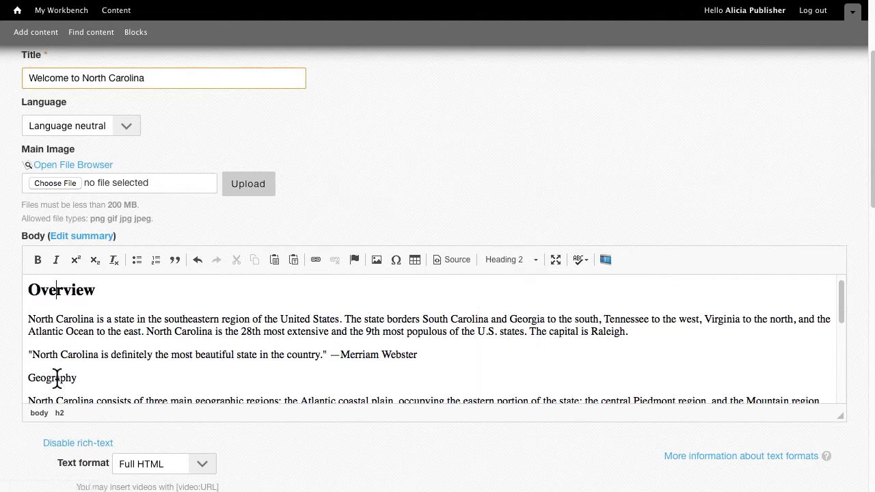
left_click(519, 260)
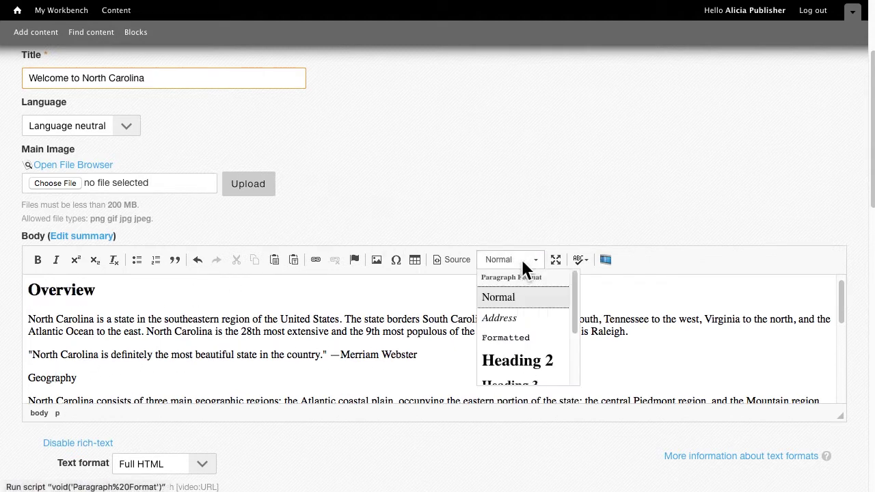
left_click(520, 363)
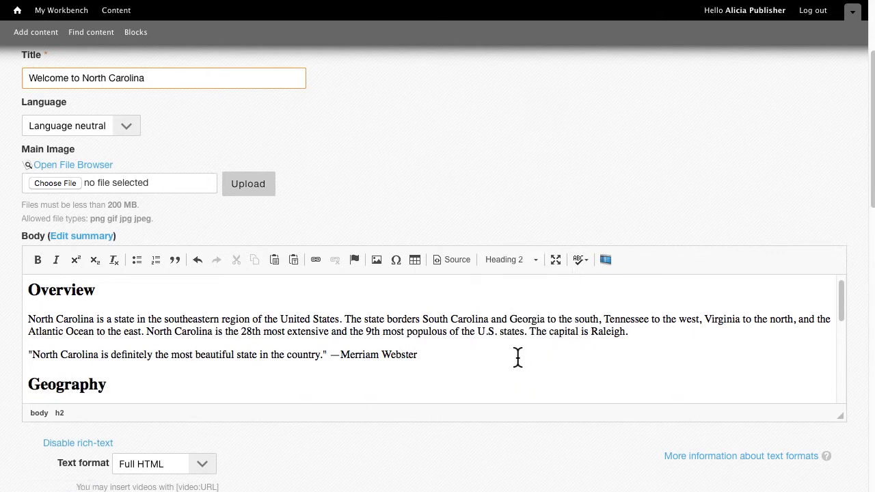
- Format the Coastal Plain line as Heading 3
left_click(455, 316)
left_click_drag(841, 300, 842, 333)
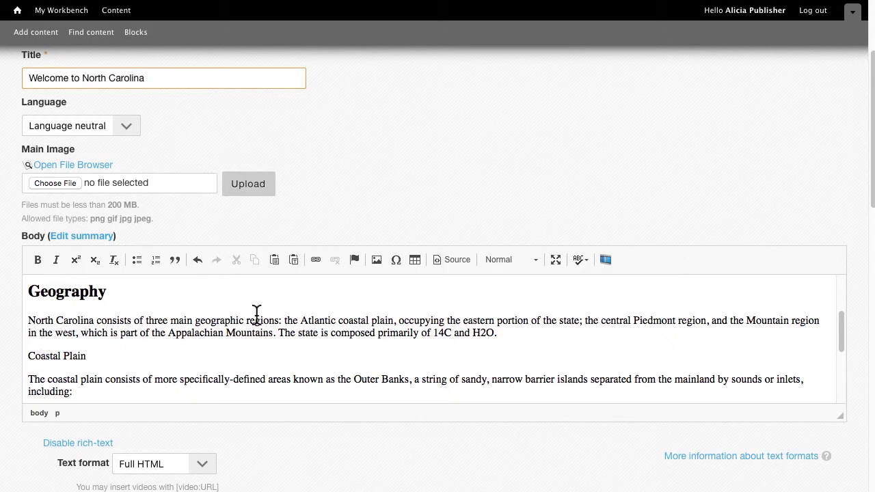
left_click(516, 265)
scroll(522, 335, "down", 1)
left_click(510, 375)
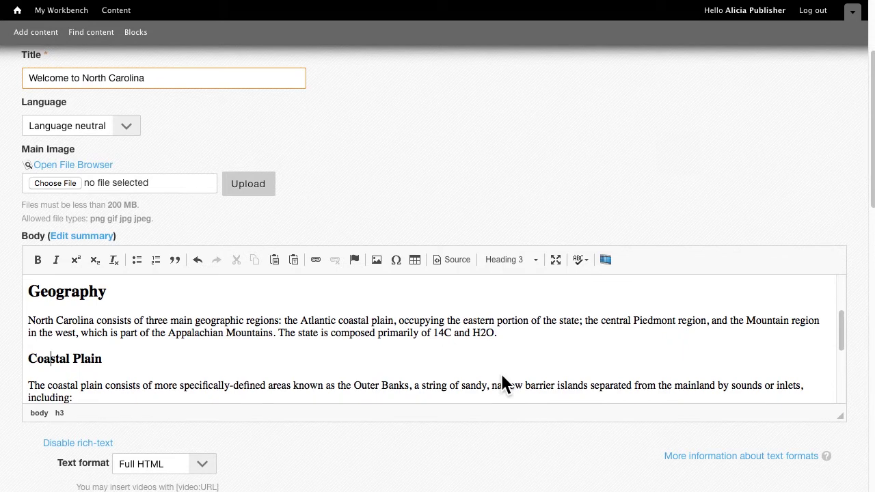
left_click_drag(841, 319, 839, 378)
- Format the Visit NC contact lines as Address
left_click_drag(27, 361, 201, 383)
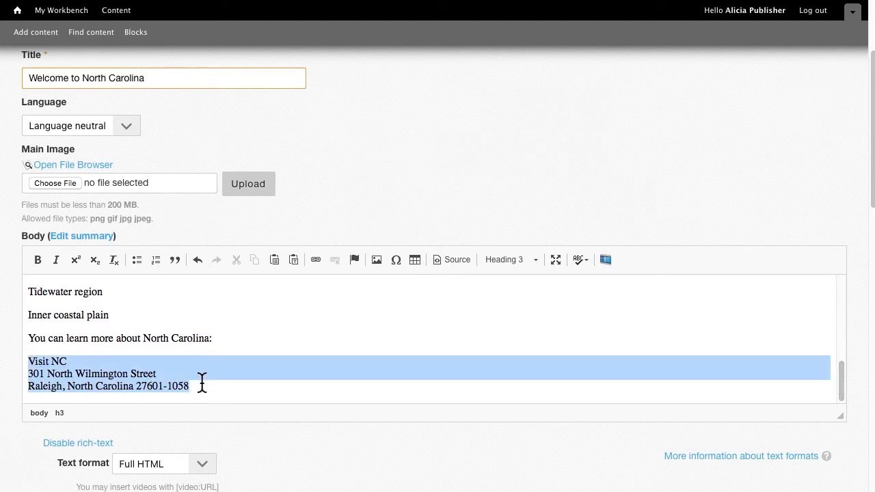
left_click(533, 259)
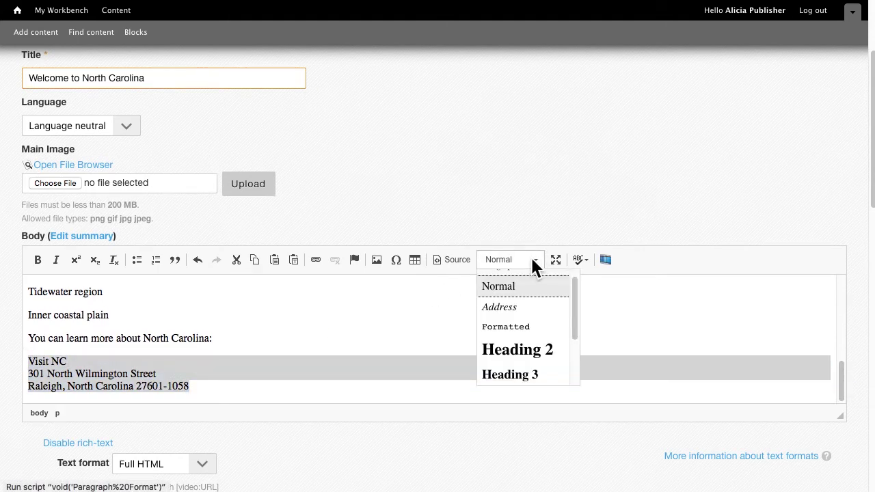
left_click(501, 306)
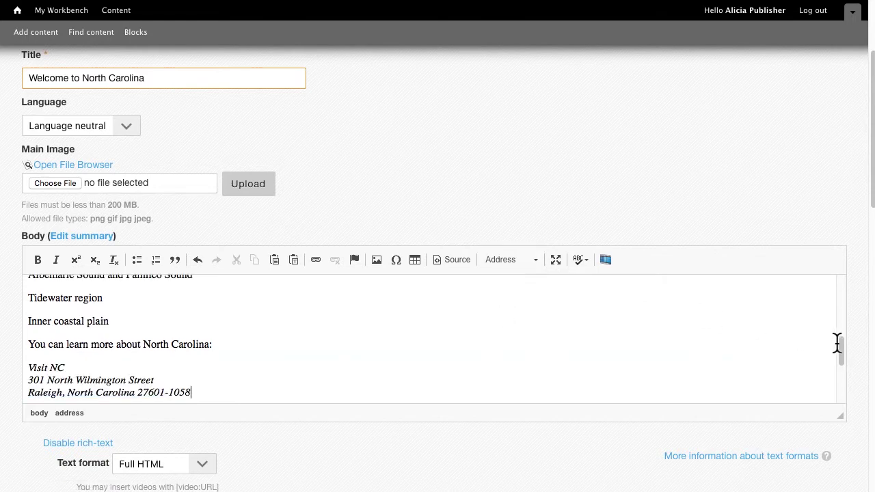
- Format the ASCII-art creature as Formatted preformatted text
left_click_drag(842, 348, 841, 387)
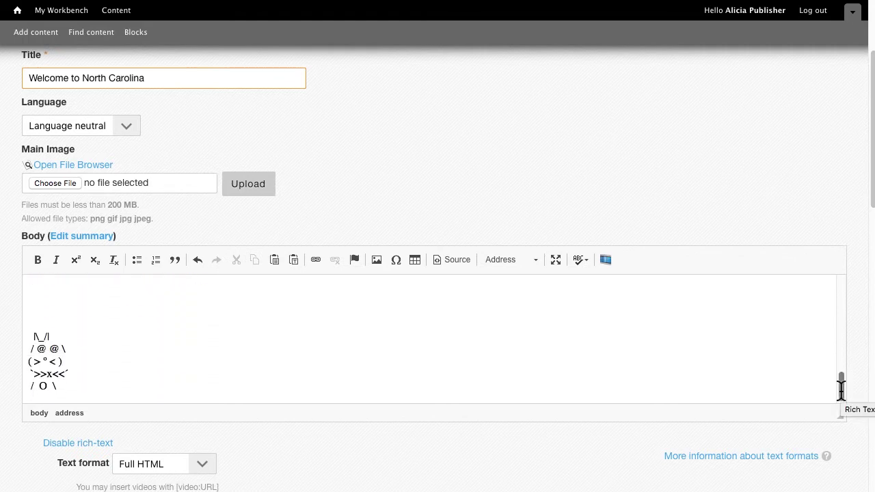
left_click_drag(25, 337, 106, 386)
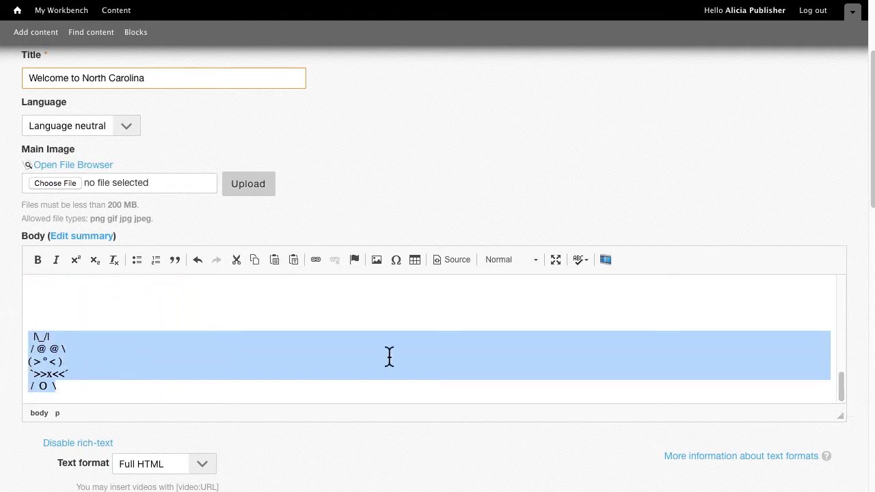
left_click(537, 260)
left_click(518, 326)
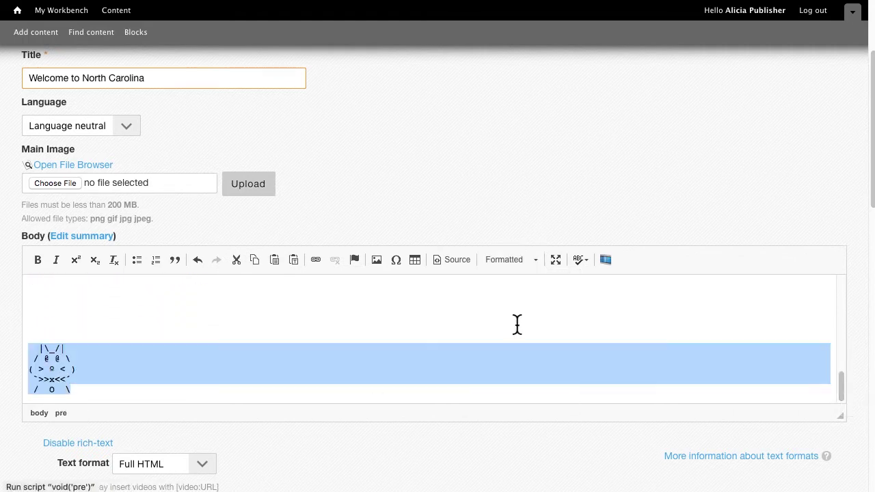
left_click(518, 325)
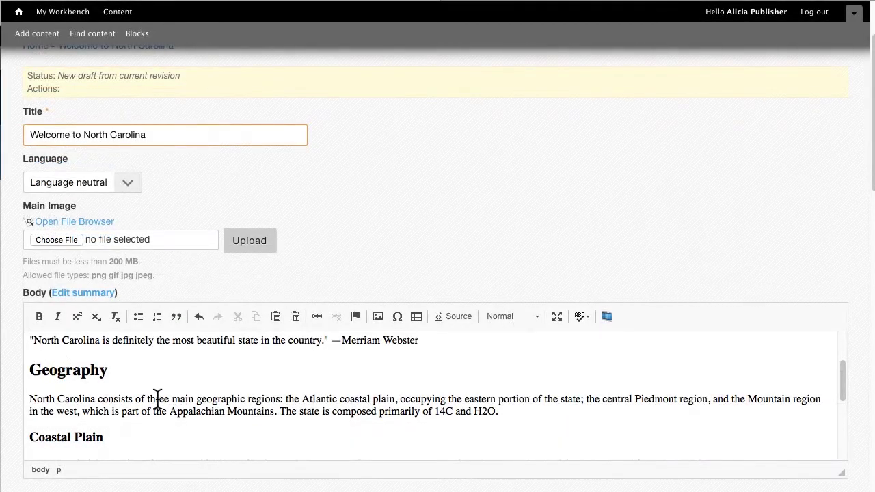
- Make 'three' bold, 'geographic' italic, the 14 in 14C superscript and the 2 in H2O subscript
double_click(158, 399)
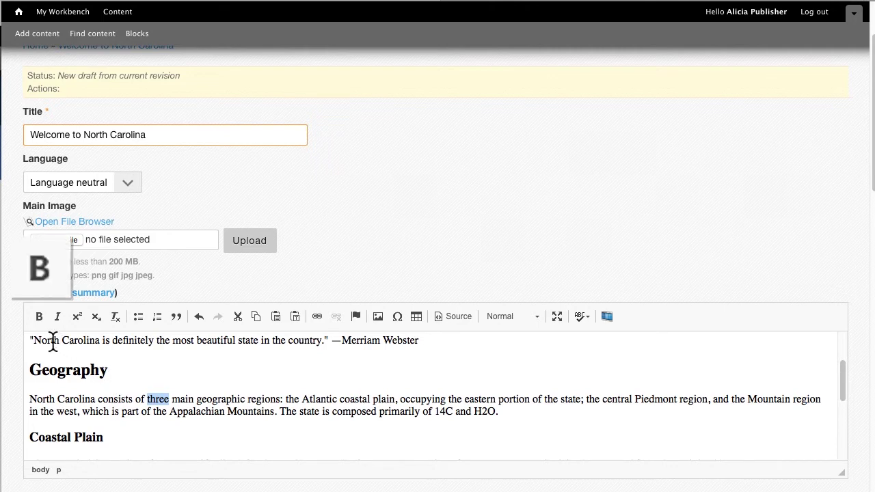
left_click(39, 318)
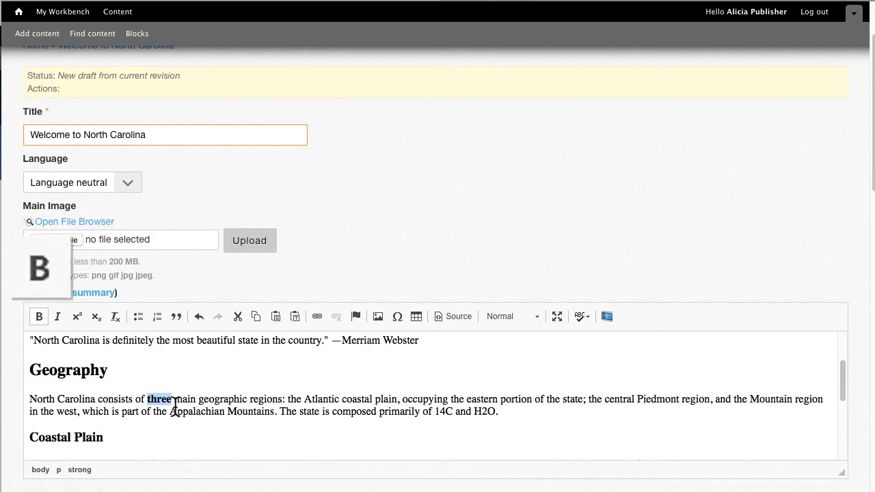
double_click(222, 400)
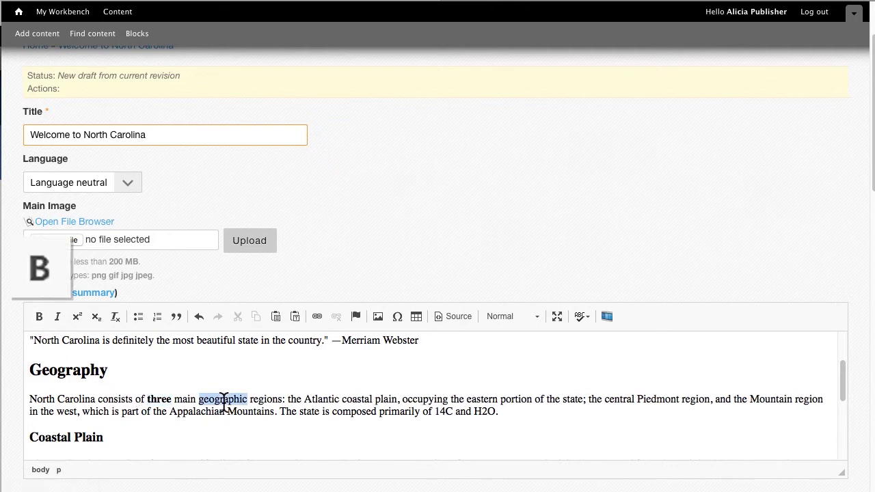
left_click(57, 316)
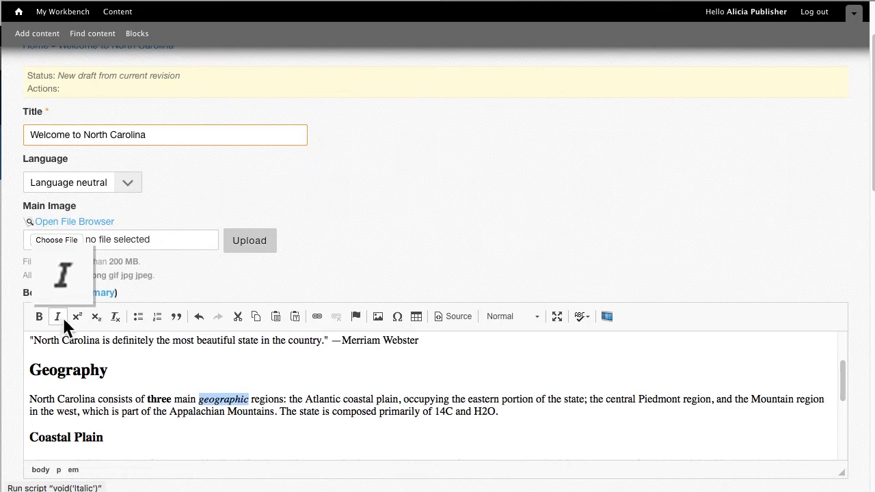
left_click_drag(435, 411, 445, 412)
left_click(76, 316)
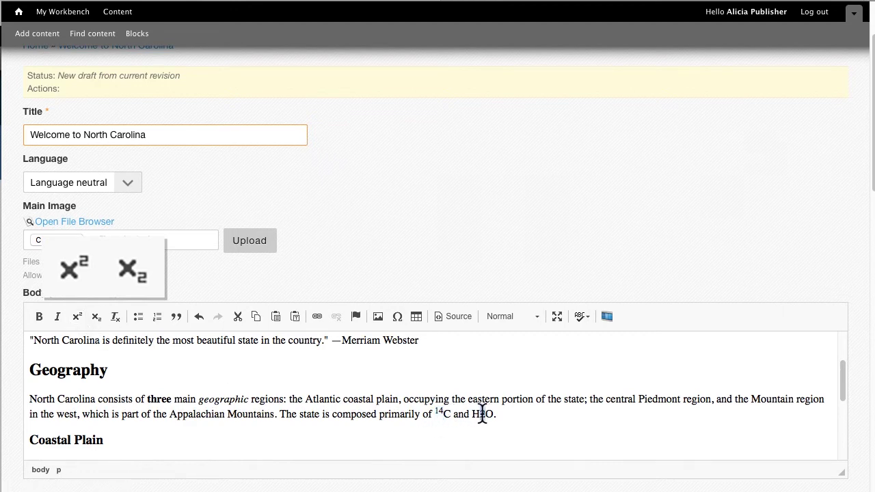
left_click(96, 316)
left_click(42, 399)
- Remove all inline formatting from the whole Geography paragraph
left_click_drag(30, 399, 538, 410)
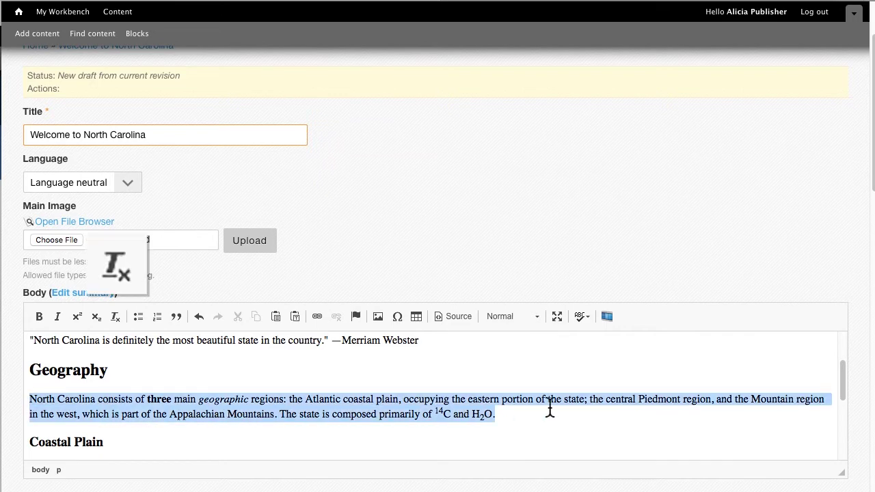
left_click(115, 317)
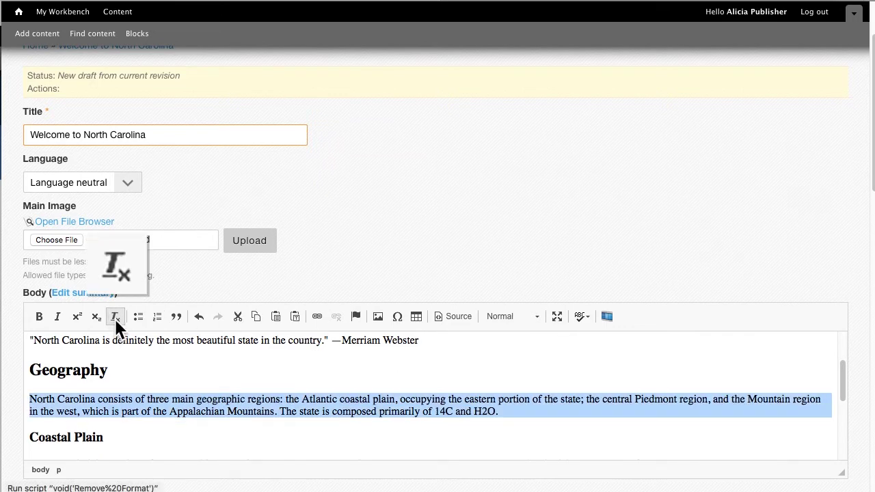
left_click(172, 405)
- Try bulleted then numbered lists on the three coastal-plain lines, leaving them as plain paragraphs
left_click_drag(841, 388, 849, 438)
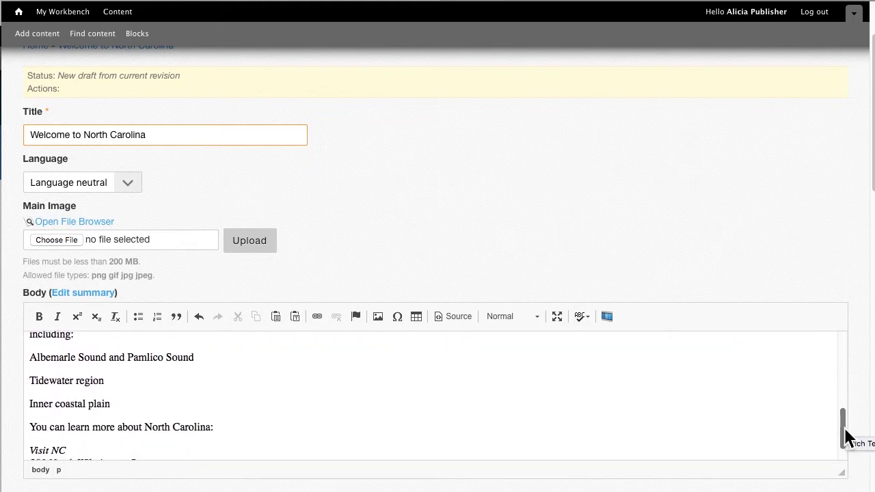
left_click_drag(27, 358, 129, 400)
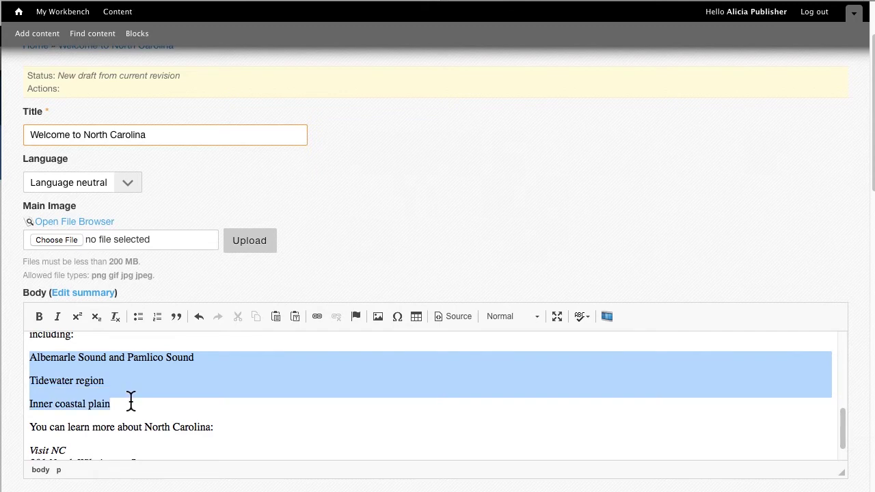
left_click(136, 319)
left_click(157, 317)
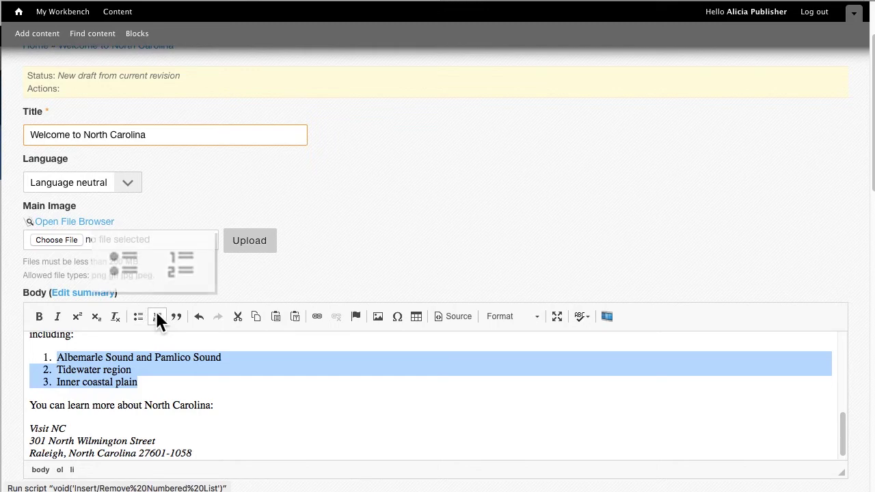
left_click(156, 317)
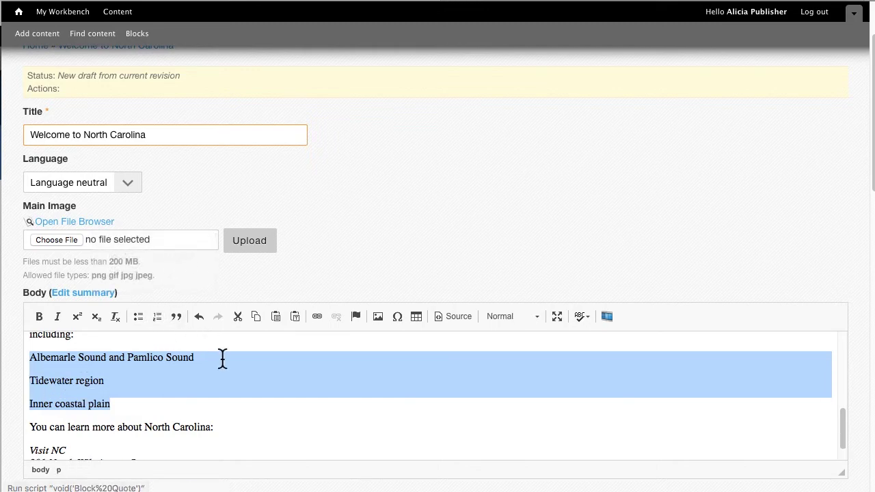
left_click(222, 357)
- Make the Merriam Webster quote line a block quote
left_click_drag(840, 411, 843, 356)
left_click(261, 373)
left_click(175, 318)
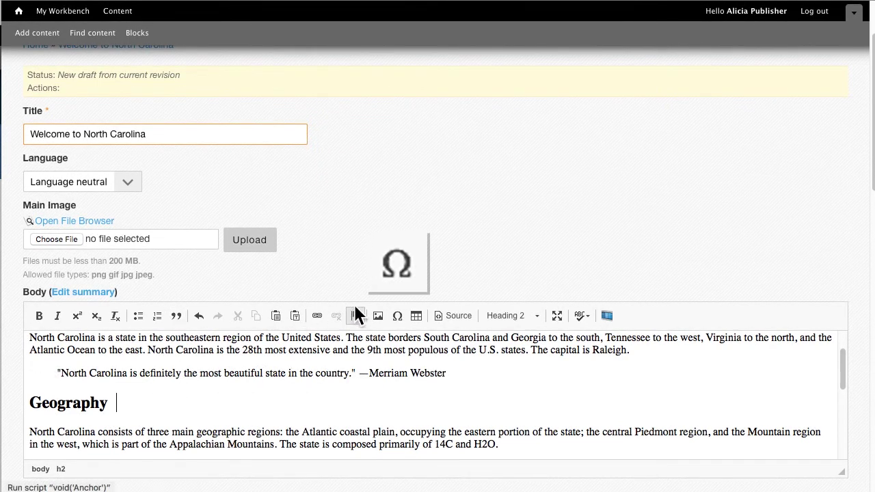
- Insert the ▶ special character after the Geography heading and run Check Spelling on the body
left_click(397, 316)
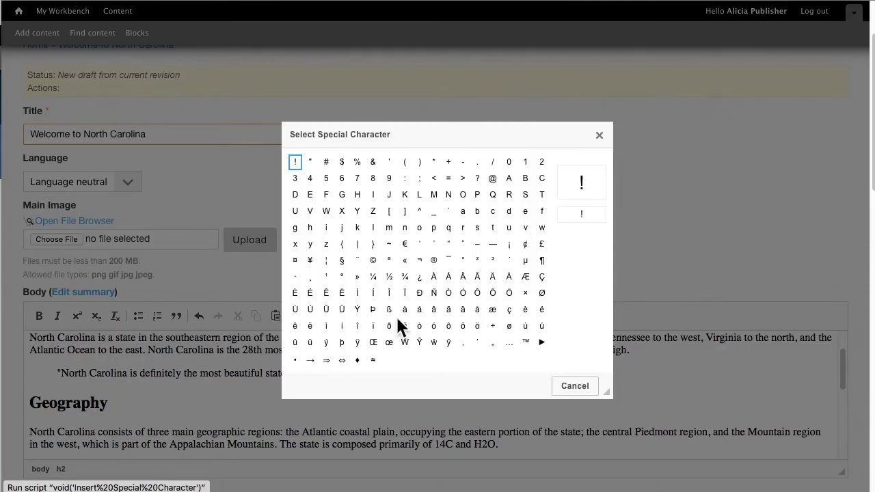
left_click(540, 342)
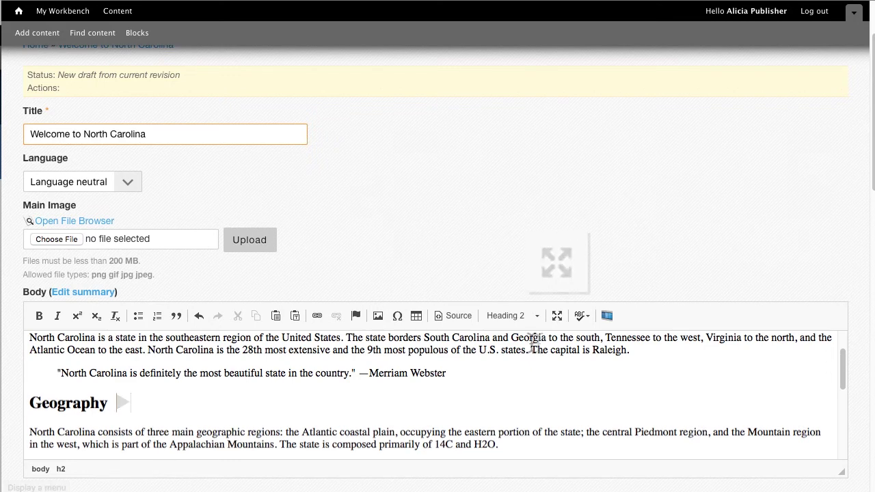
left_click(582, 316)
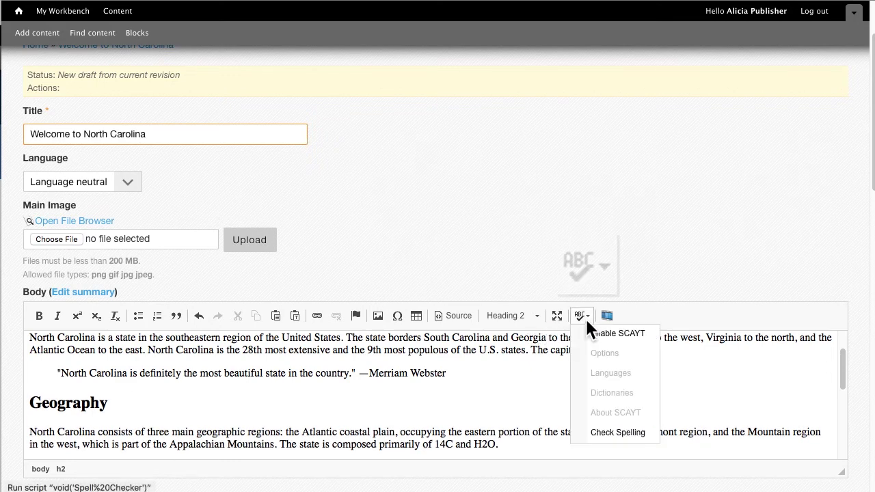
left_click(633, 434)
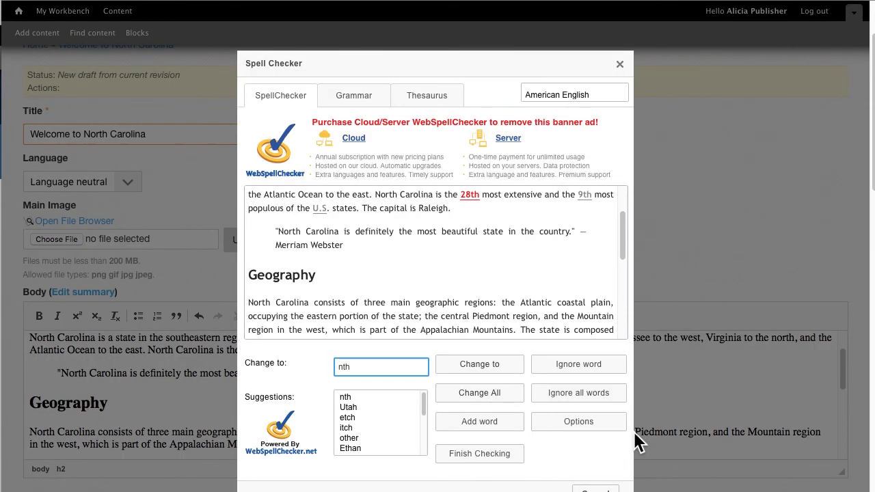